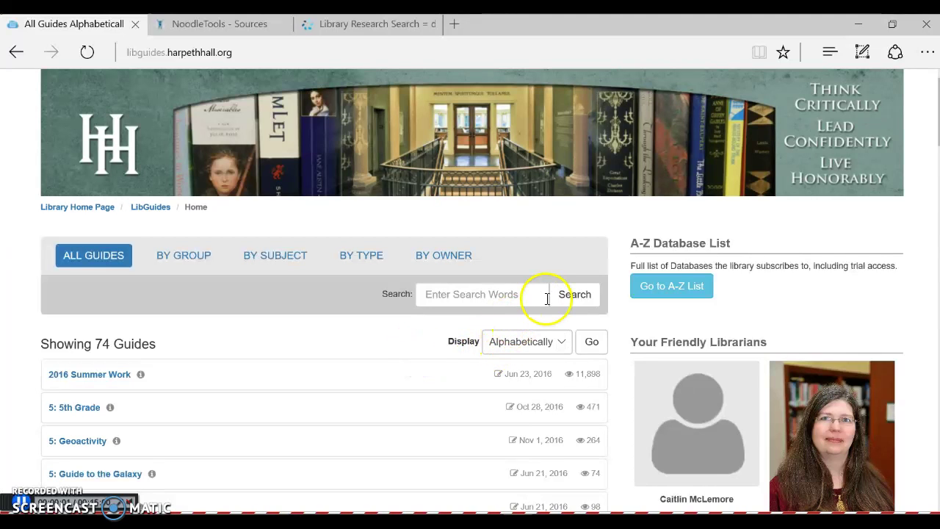
# Step: Search the Harpeth Hall library guides for 'poetry'
pyautogui.click(475, 292)
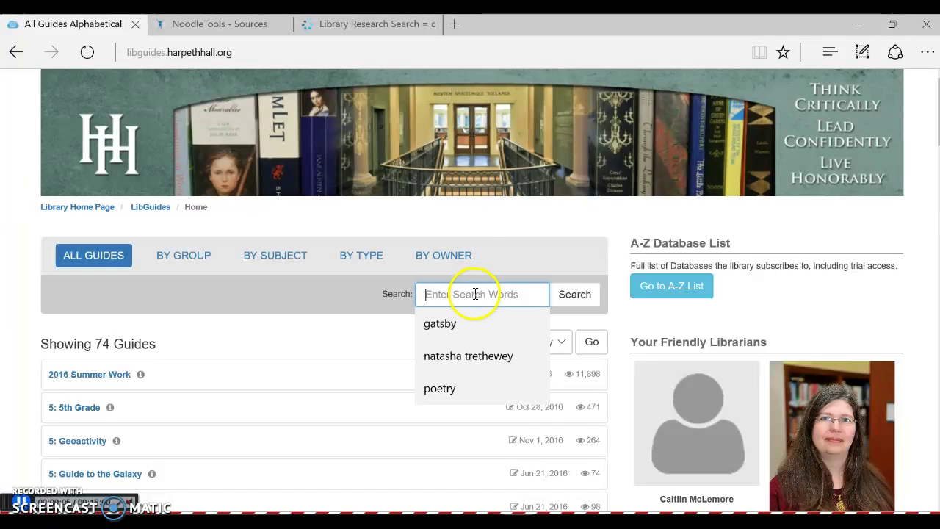
pyautogui.write('poetry')
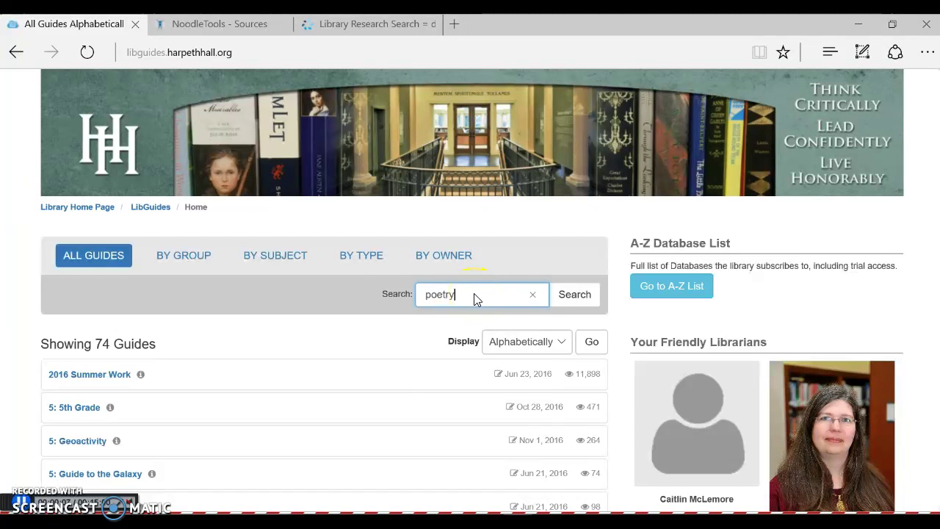
pyautogui.click(351, 296)
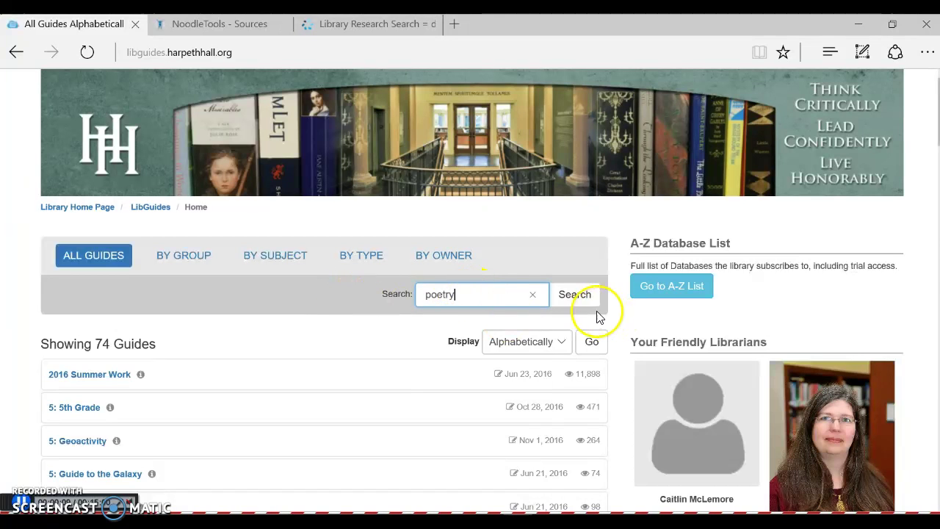
pyautogui.click(572, 295)
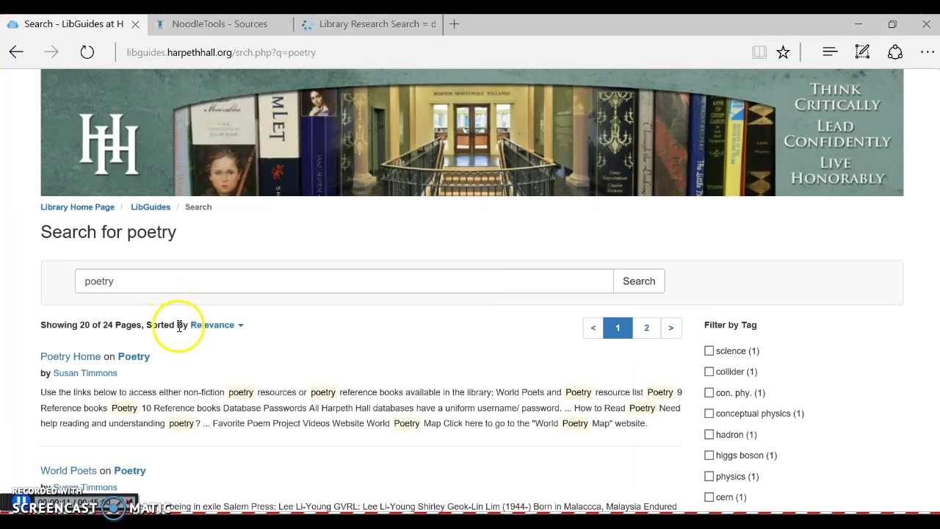
# Step: Open the Poetry Home guide and launch Gale Literary Sources from its Databases list
pyautogui.click(133, 357)
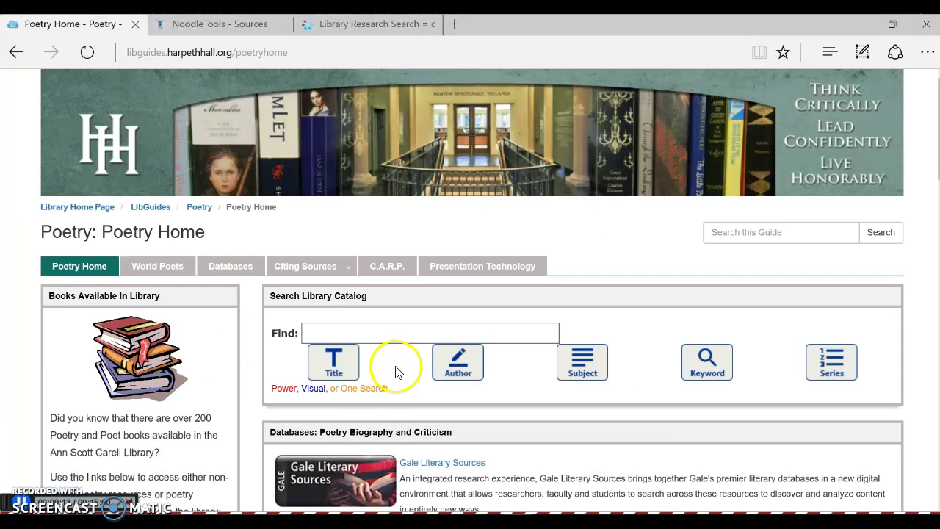
pyautogui.scroll(-1, 646, 334)
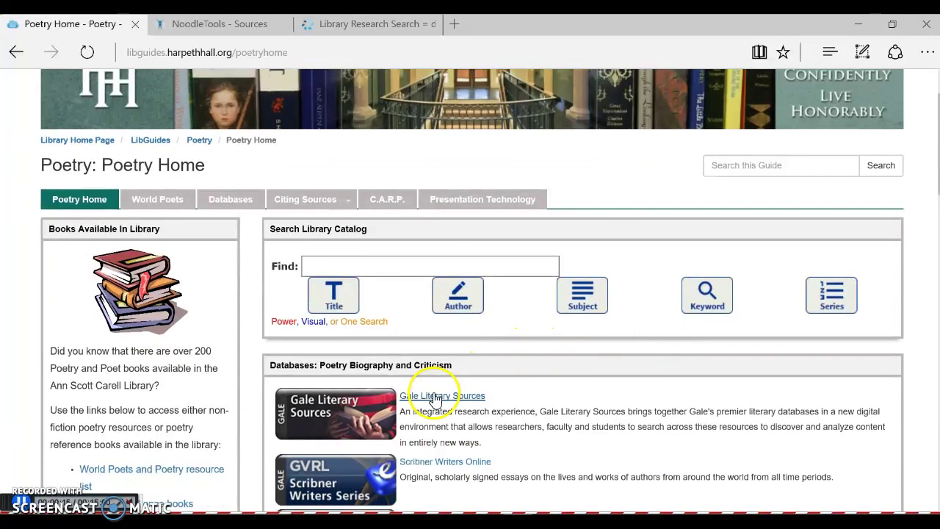
pyautogui.scroll(-3, 640, 384)
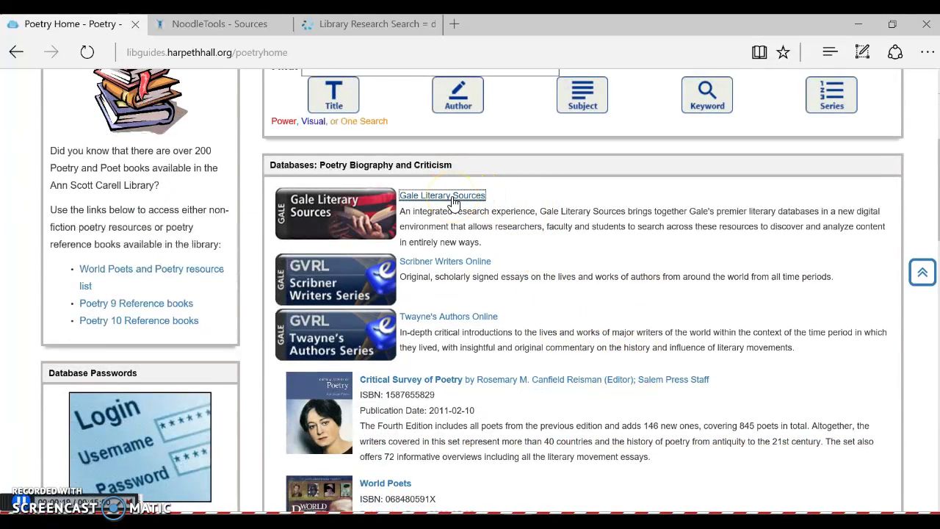
pyautogui.click(453, 201)
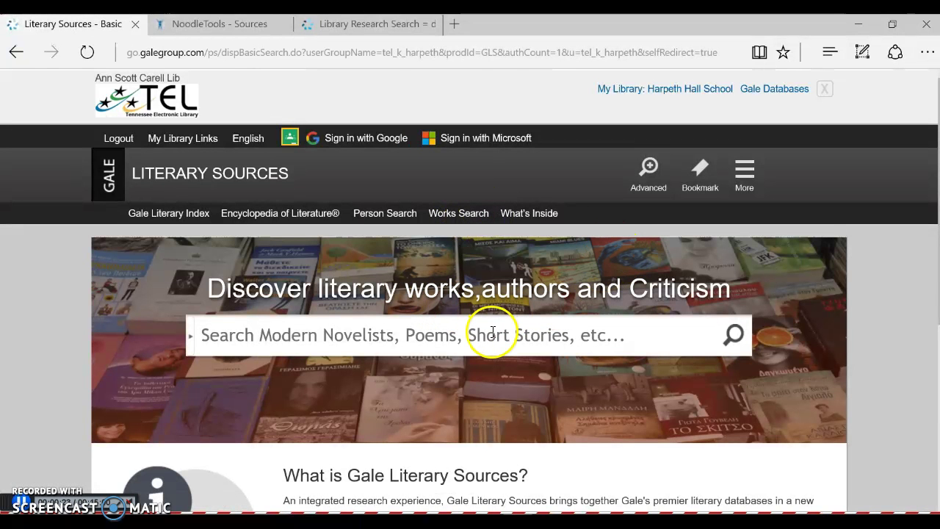
# Step: Run a basic search for 'emily dickinson' to see results broken down by content type
pyautogui.click(492, 334)
pyautogui.write('emil')
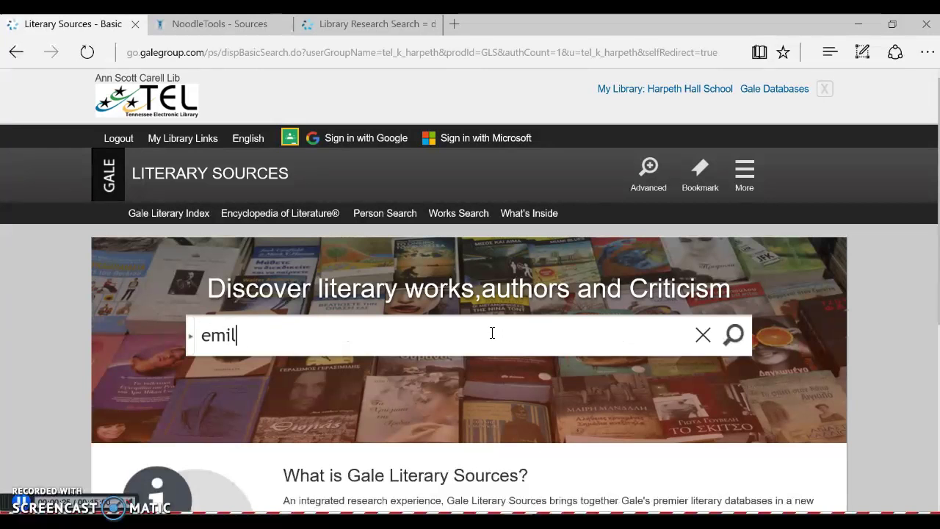
pyautogui.write('son')
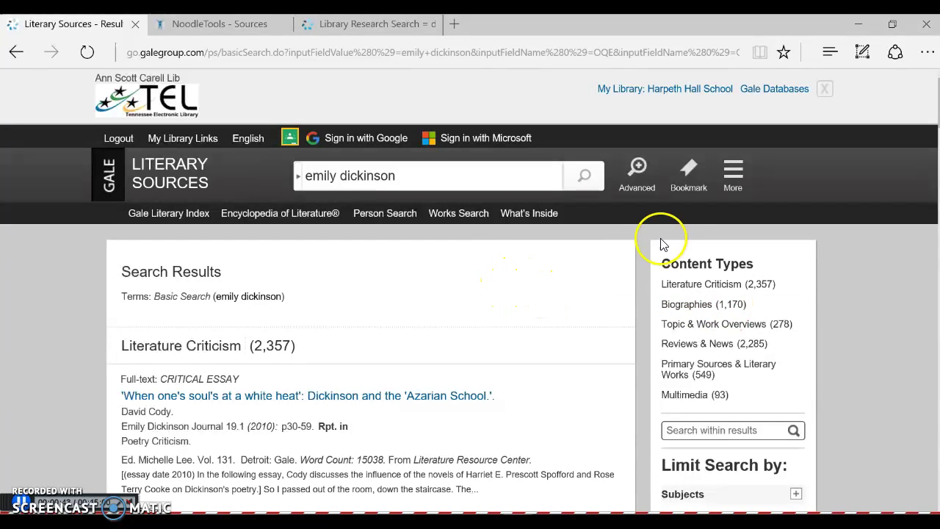
pyautogui.click(638, 172)
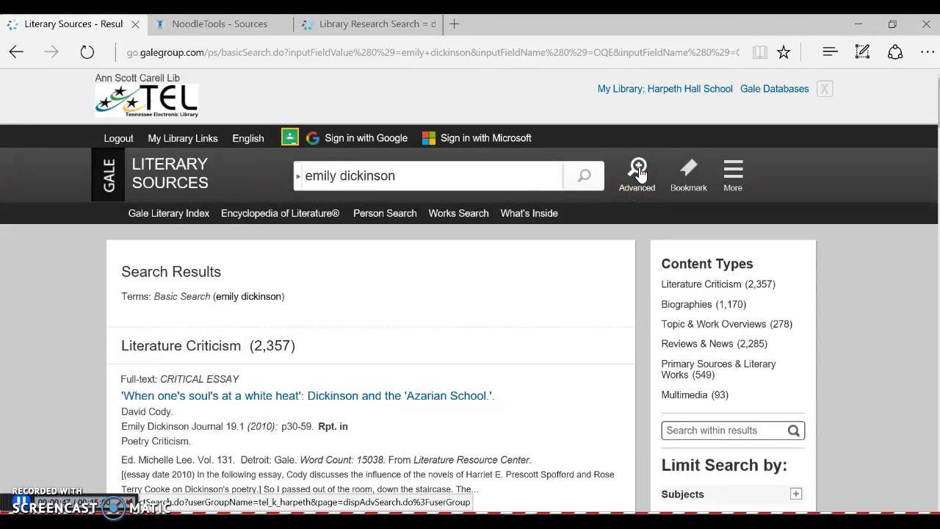
# Step: Open the Advanced Search form, then switch to the Dictionary of Literary Biography catalog tab
pyautogui.click(639, 171)
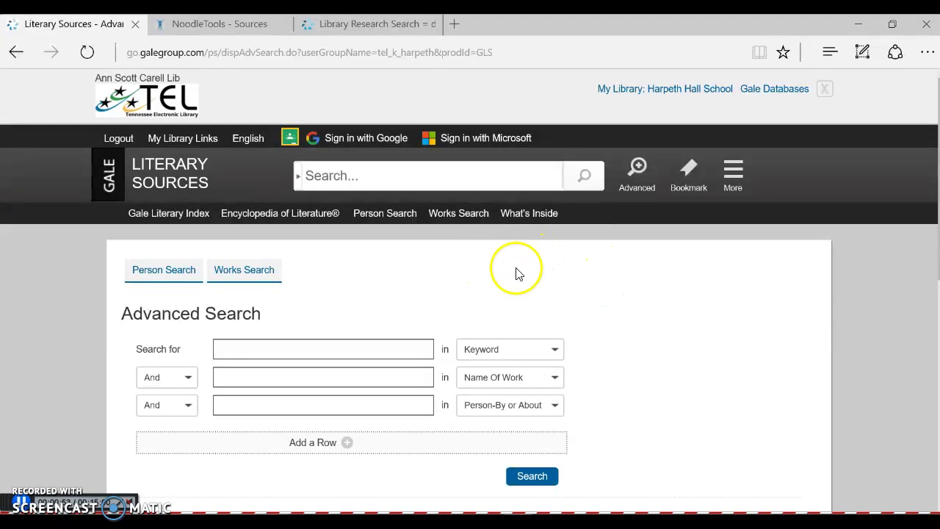
pyautogui.click(354, 25)
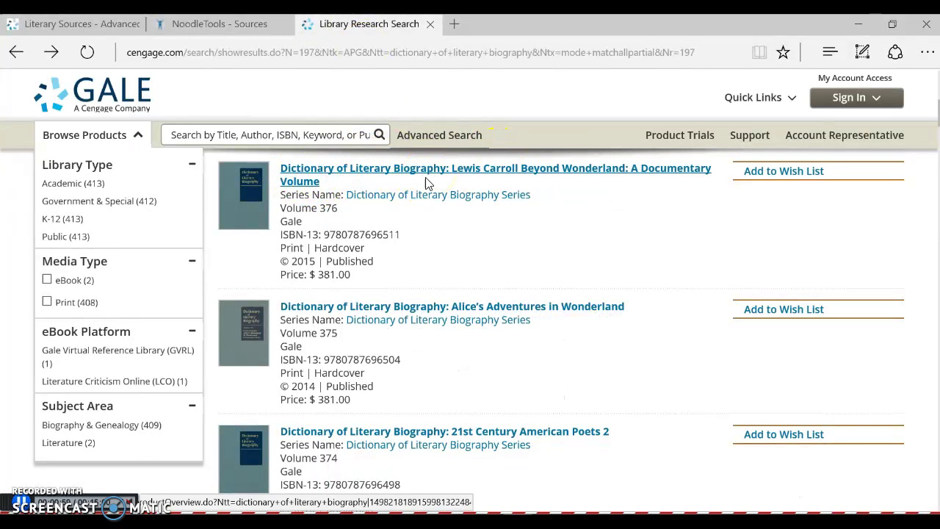
# Step: Browse the Dictionary of Literary Biography catalog from Volume 376 down to 370, then return to Literary Sources
pyautogui.moveTo(281, 208); pyautogui.dragTo(351, 213)
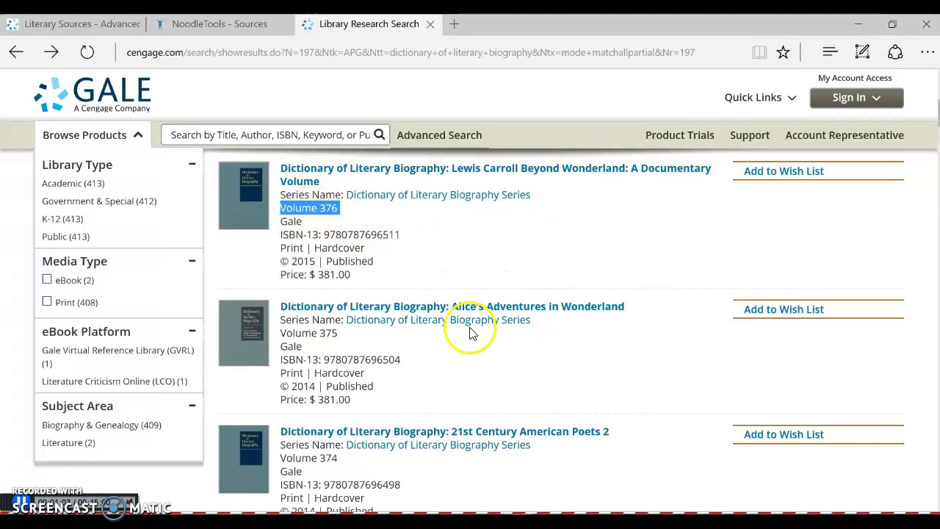
pyautogui.scroll(-3, 485, 342)
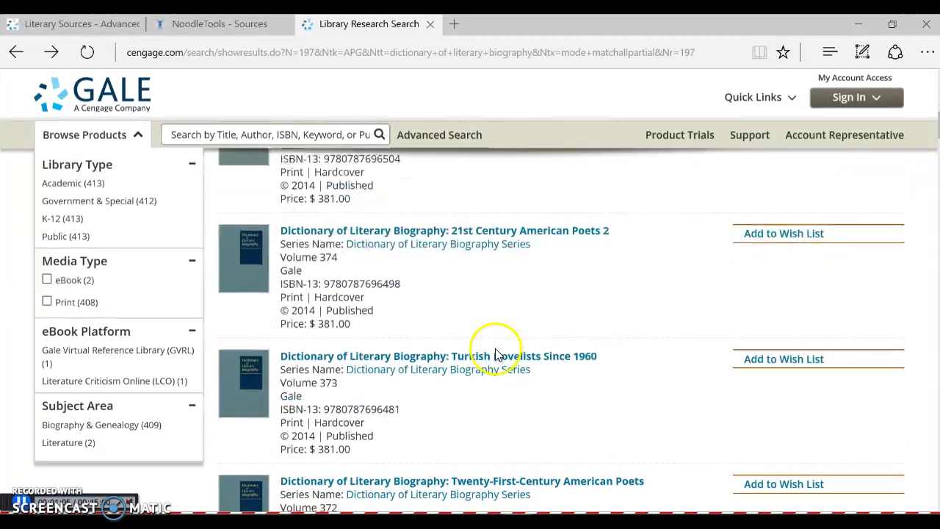
pyautogui.scroll(-2, 490, 358)
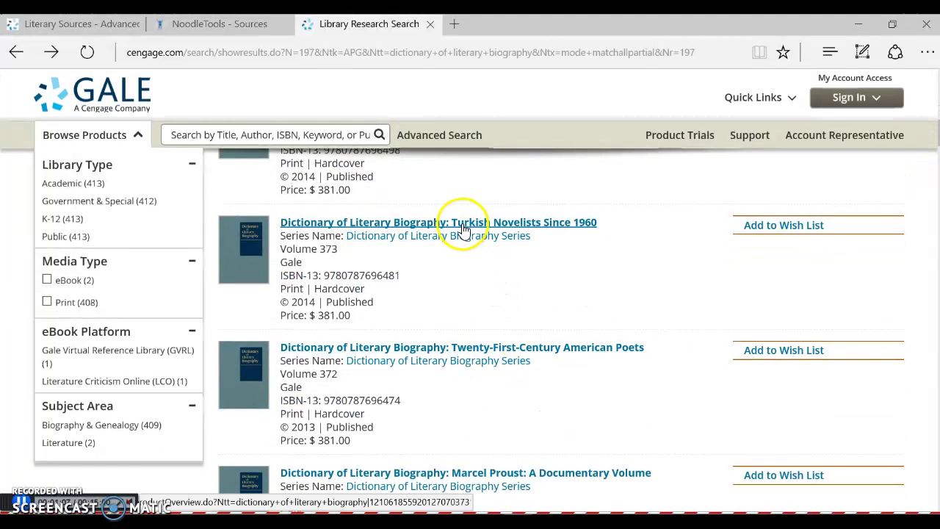
pyautogui.scroll(-2, 573, 261)
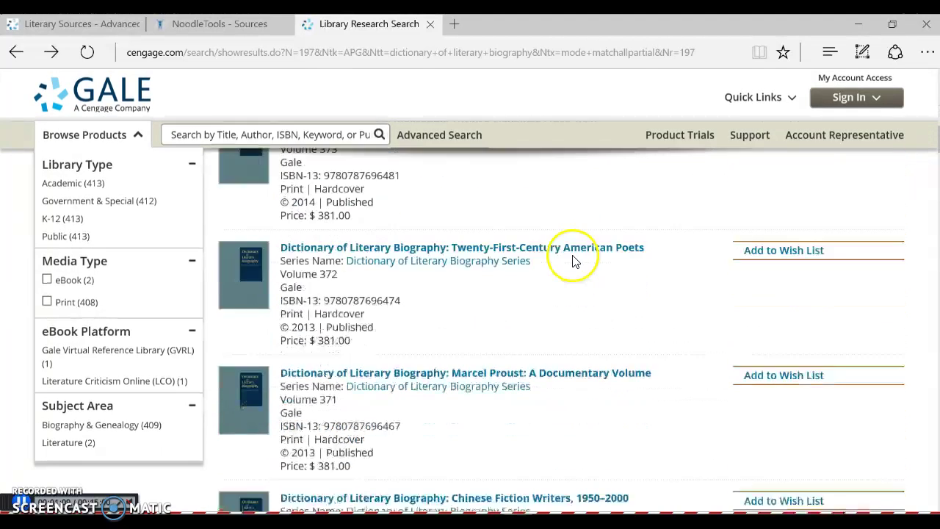
pyautogui.scroll(-1, 573, 260)
pyautogui.scroll(-1, 565, 257)
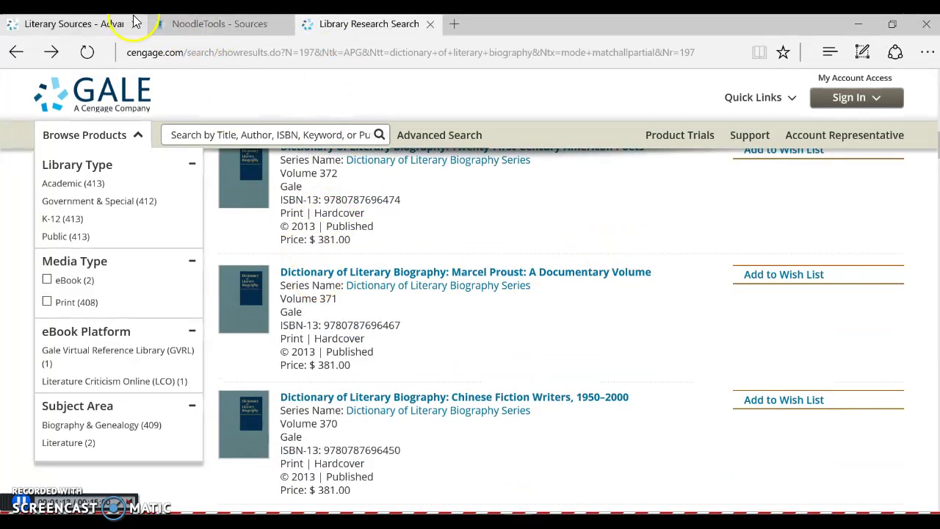
pyautogui.click(94, 23)
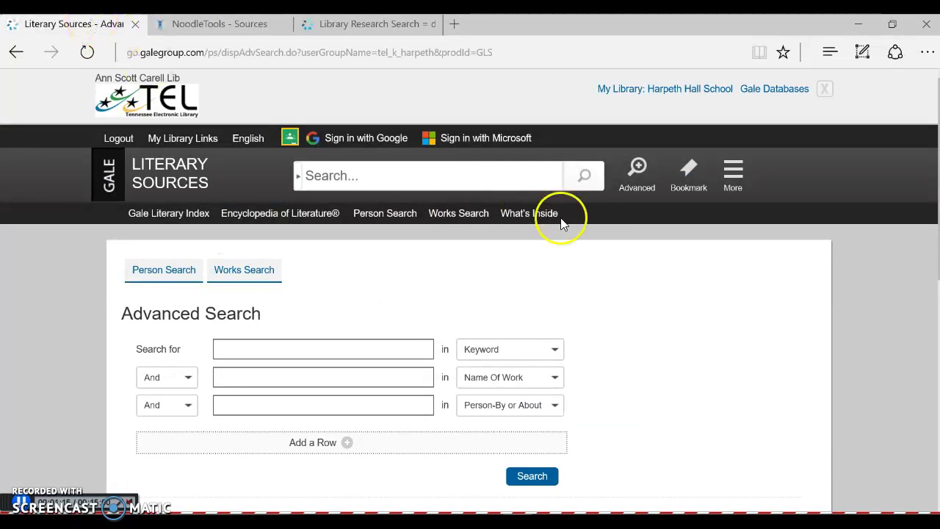
# Step: Set row one to Publication Title and choose the 'Dictionary of Literary Biography' suggestion
pyautogui.click(556, 354)
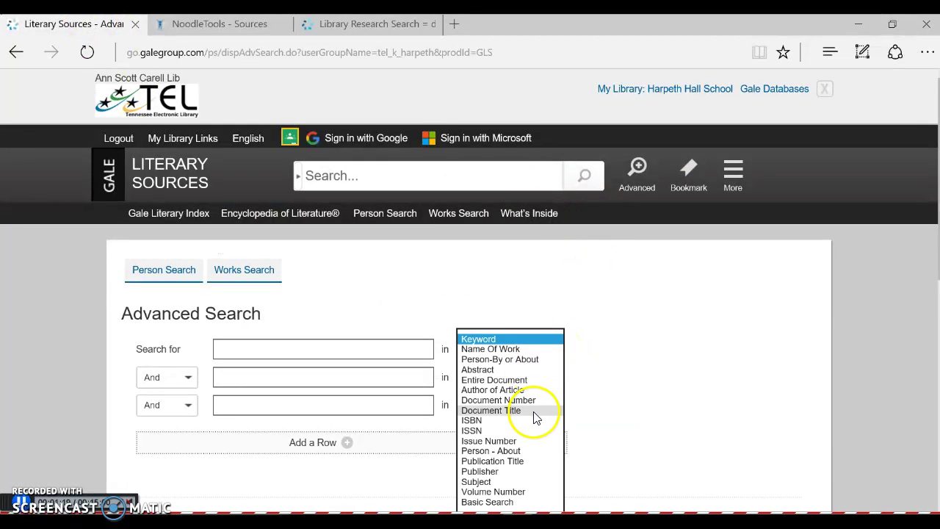
pyautogui.click(523, 461)
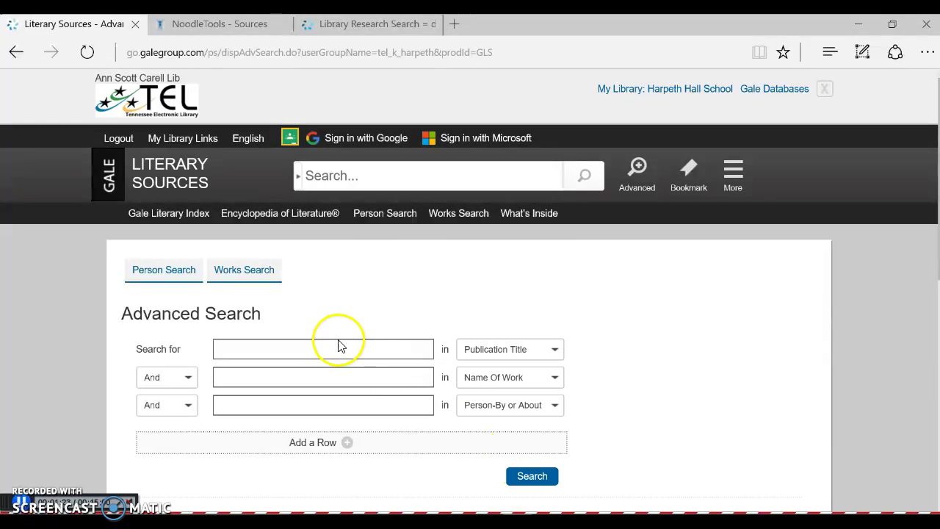
pyautogui.click(334, 345)
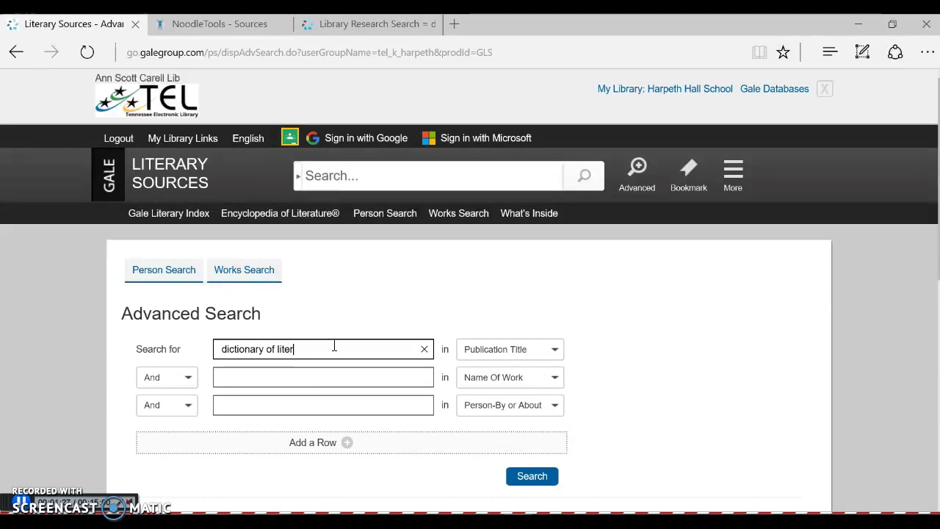
pyautogui.write('ary')
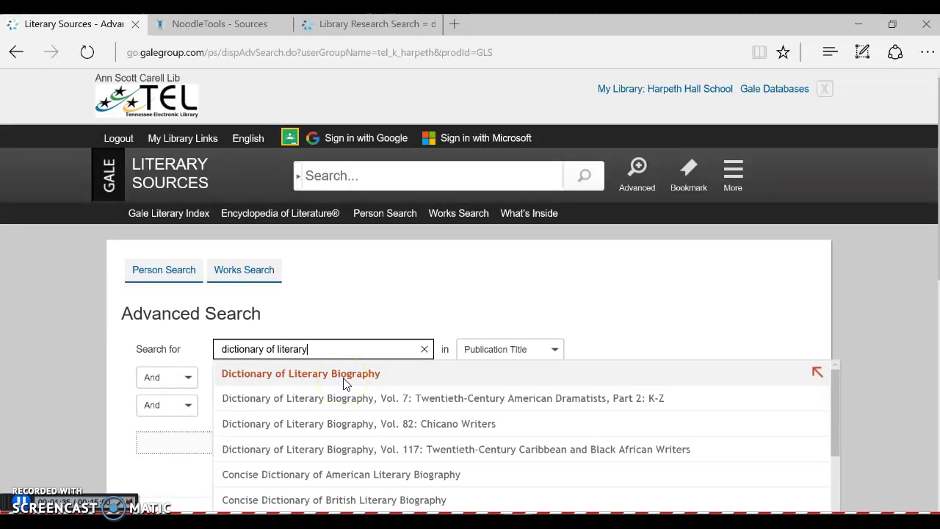
pyautogui.click(341, 374)
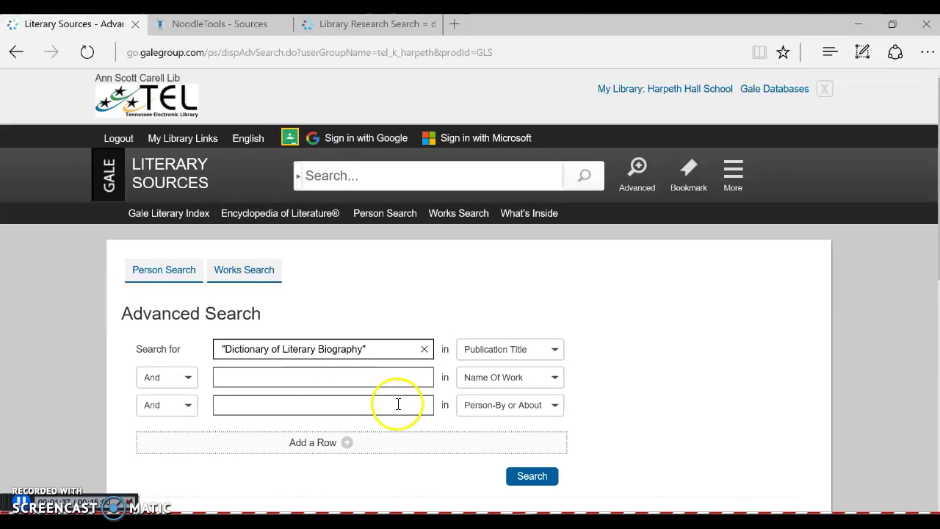
pyautogui.click(558, 382)
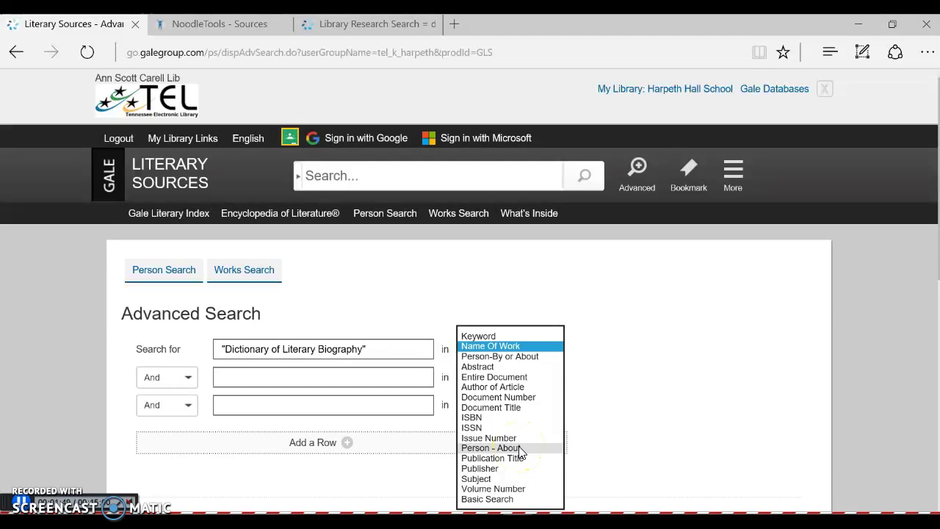
pyautogui.click(518, 448)
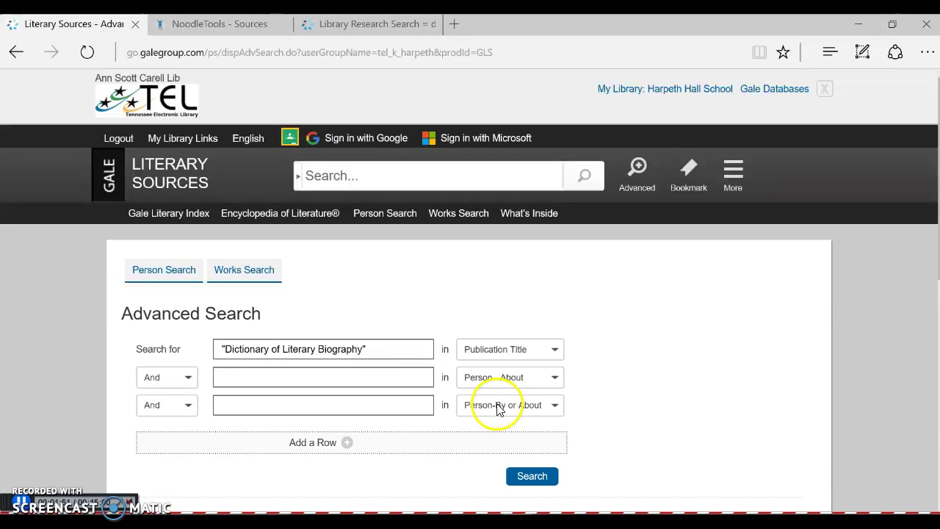
pyautogui.click(378, 377)
pyautogui.write('Oliver,')
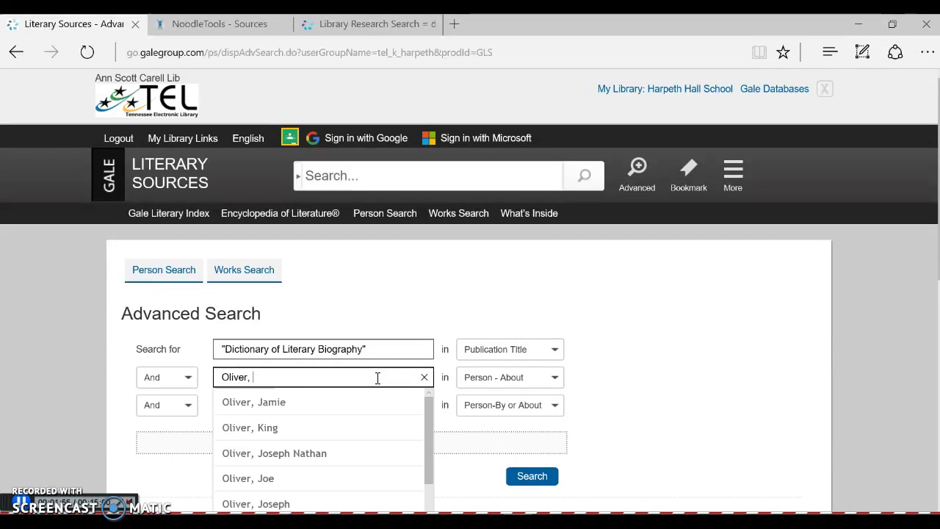
pyautogui.write('Mary')
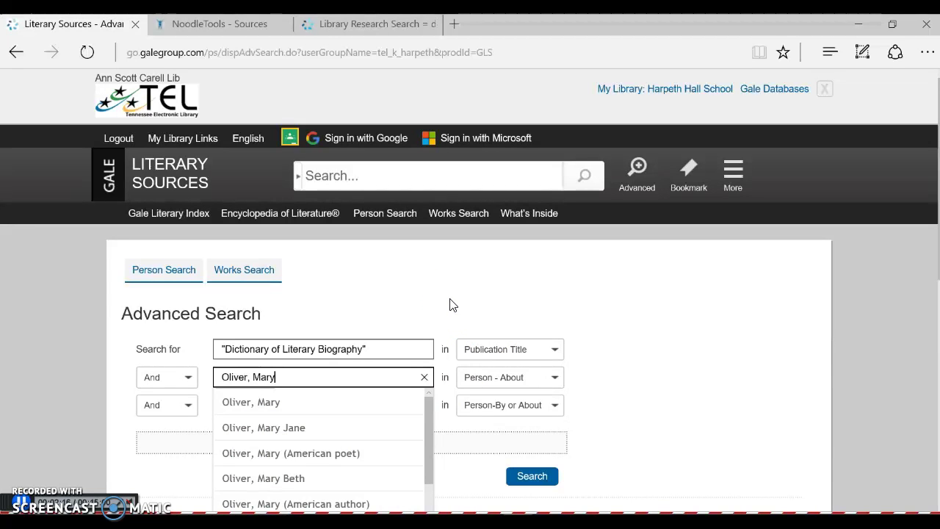
pyautogui.click(665, 389)
# Step: Review the three Mary Oliver biographies from Dictionary of Literary Biography volumes 5, 193 and 342
pyautogui.click(534, 477)
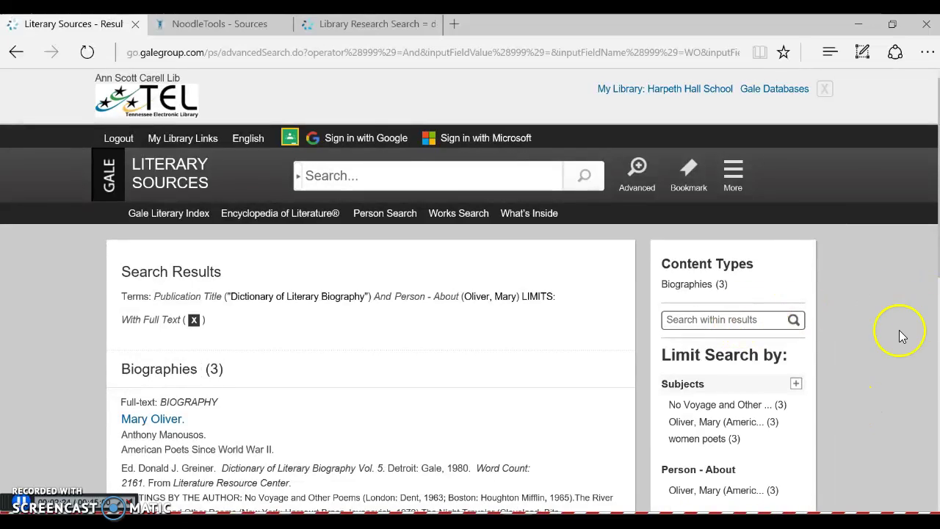
pyautogui.scroll(-1, 902, 335)
pyautogui.scroll(-1, 902, 335)
pyautogui.scroll(-1, 902, 336)
pyautogui.scroll(-1, 901, 335)
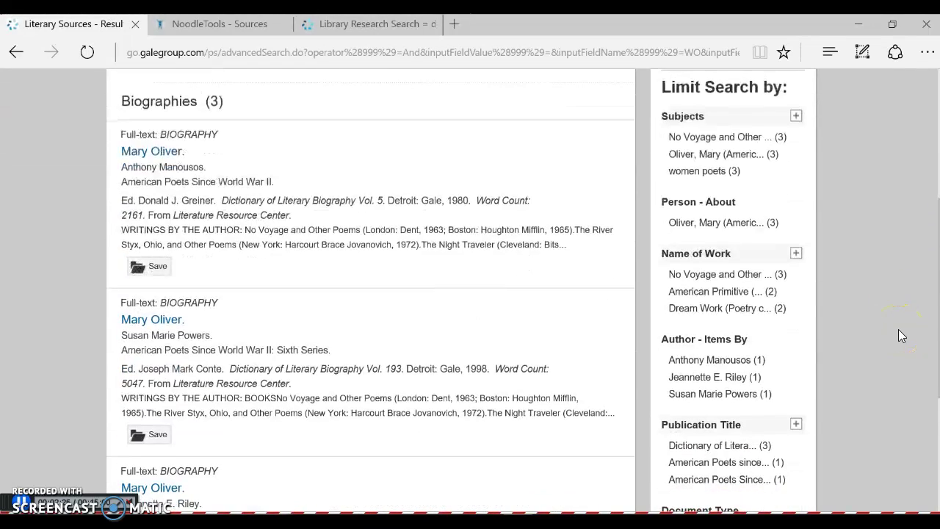
pyautogui.scroll(-3, 902, 335)
pyautogui.scroll(3, 902, 335)
pyautogui.scroll(1, 902, 336)
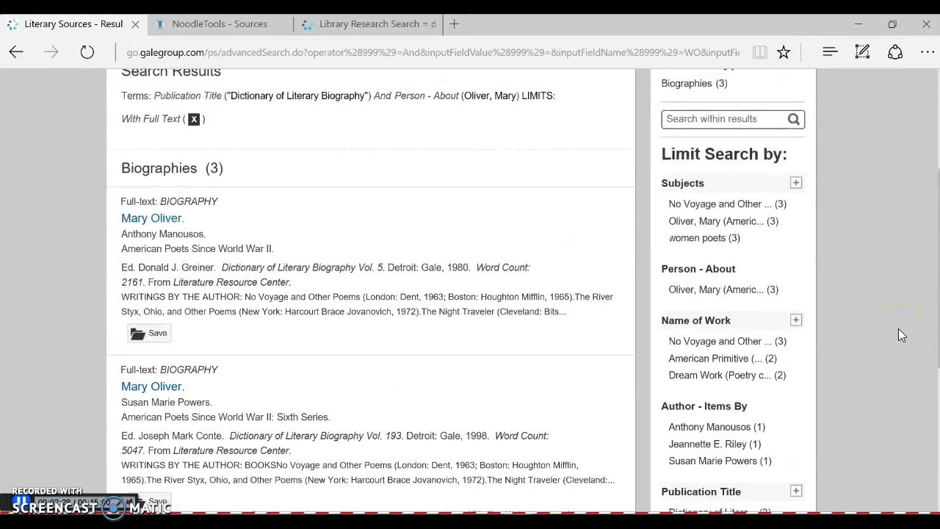
pyautogui.moveTo(230, 96); pyautogui.dragTo(359, 104)
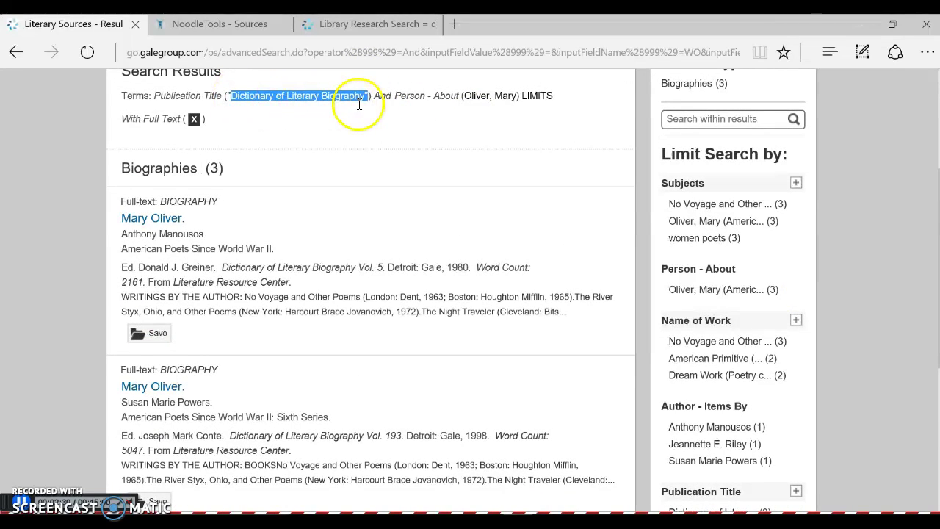
pyautogui.scroll(-1, 526, 164)
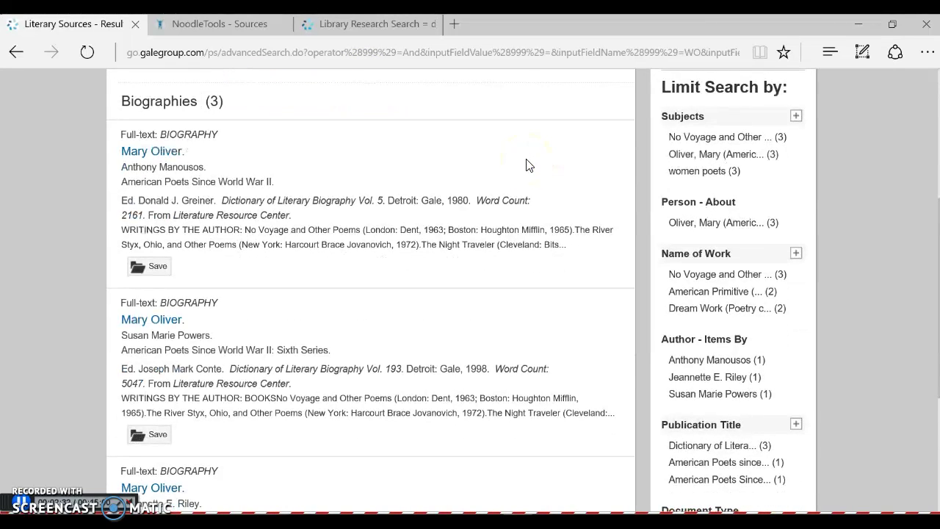
pyautogui.scroll(-1, 525, 164)
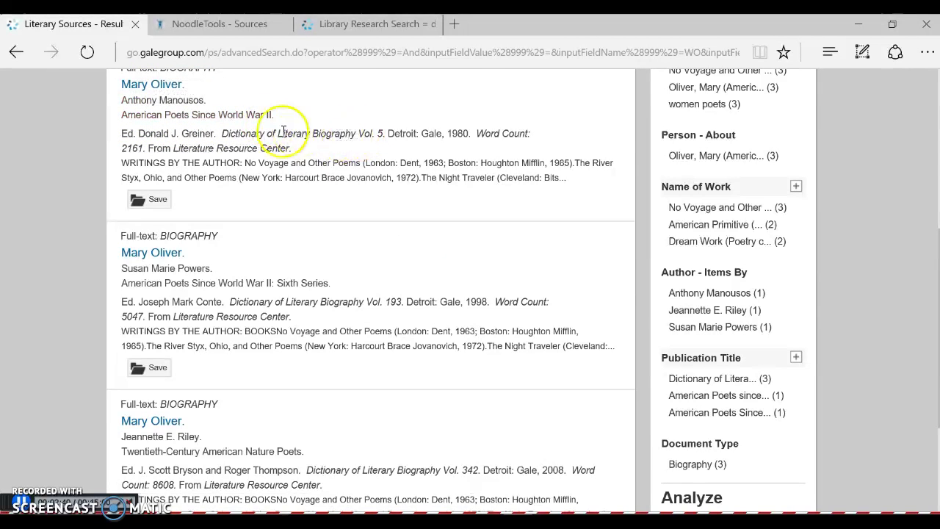
# Step: Highlight each result's volume and word count: volume 193 at 5,047 words, volume 342 at 8,608
pyautogui.moveTo(223, 134)
pyautogui.mouseDown()
pyautogui.moveTo(343, 137)
pyautogui.moveTo(147, 149)
pyautogui.mouseUp()
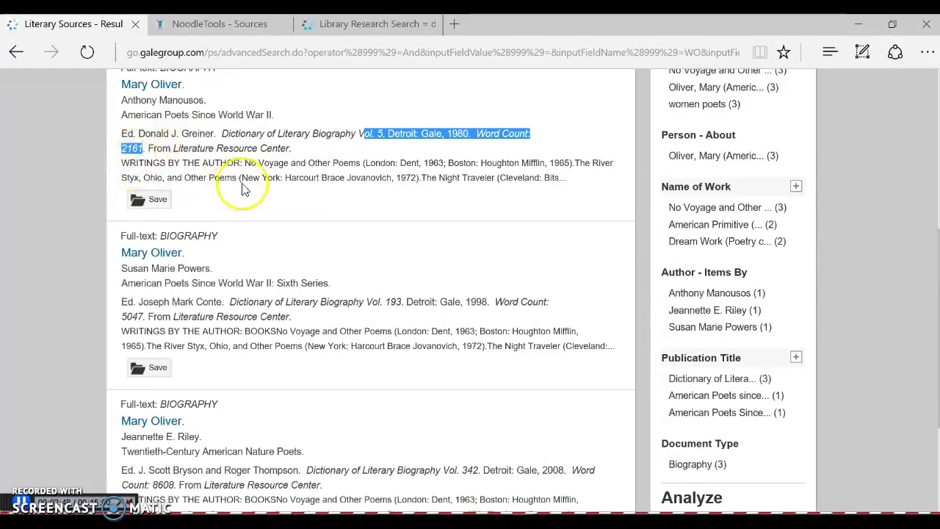
pyautogui.click(344, 271)
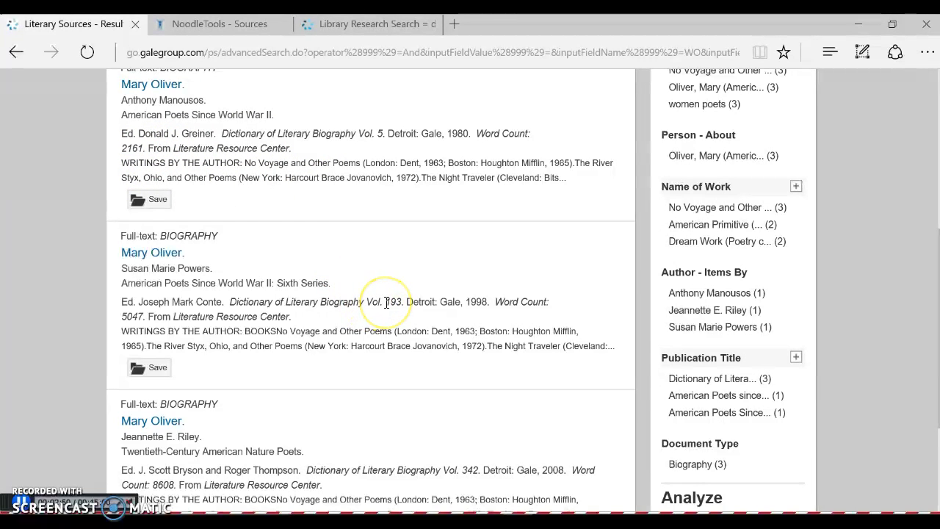
pyautogui.moveTo(387, 302)
pyautogui.mouseDown()
pyautogui.moveTo(497, 304)
pyautogui.moveTo(326, 293)
pyautogui.moveTo(137, 314)
pyautogui.moveTo(147, 317)
pyautogui.mouseUp()
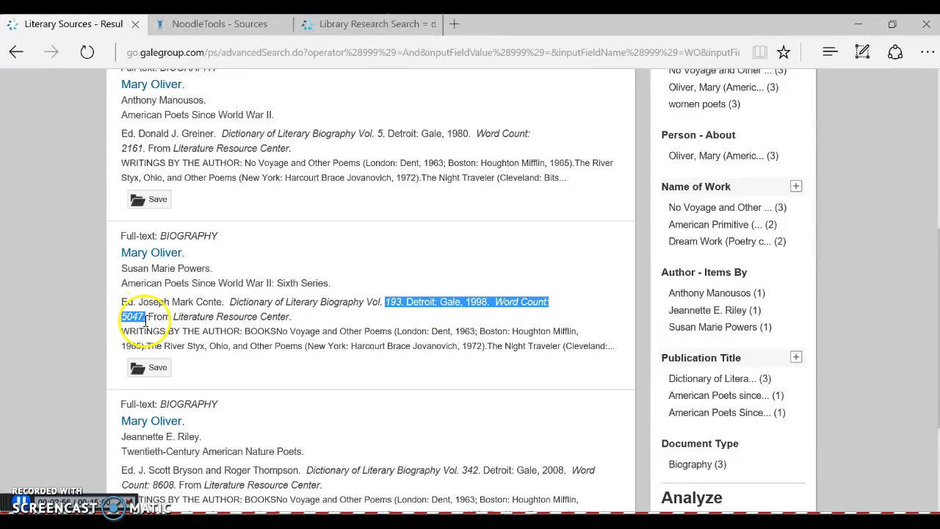
pyautogui.scroll(-1, 374, 301)
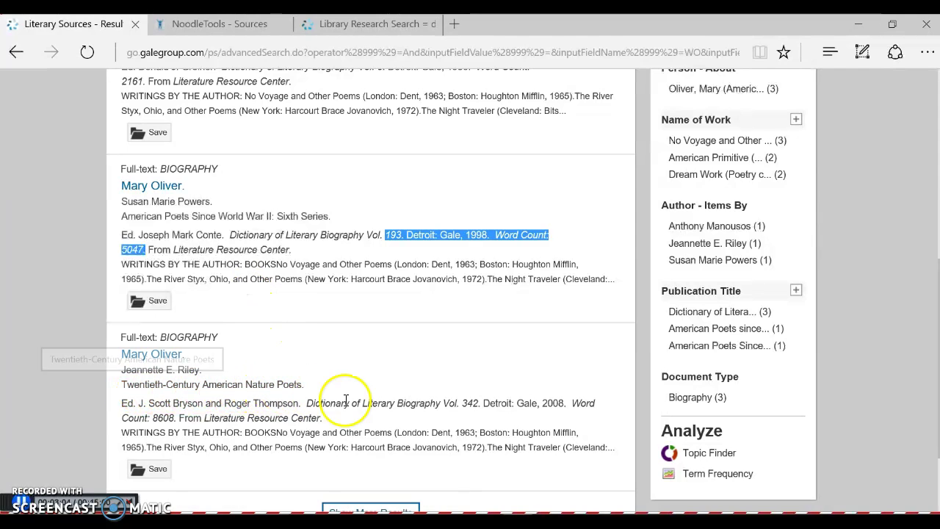
pyautogui.moveTo(444, 403)
pyautogui.mouseDown()
pyautogui.moveTo(573, 409)
pyautogui.moveTo(176, 416)
pyautogui.mouseUp()
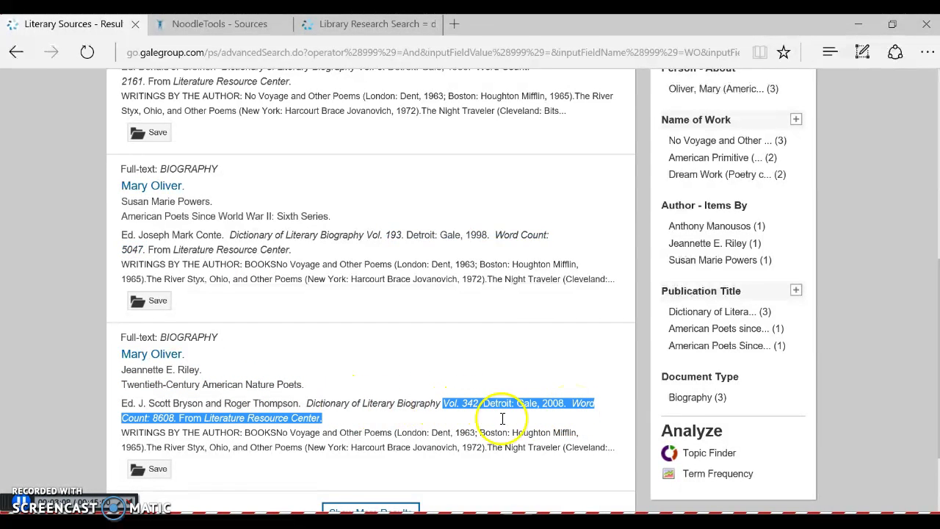